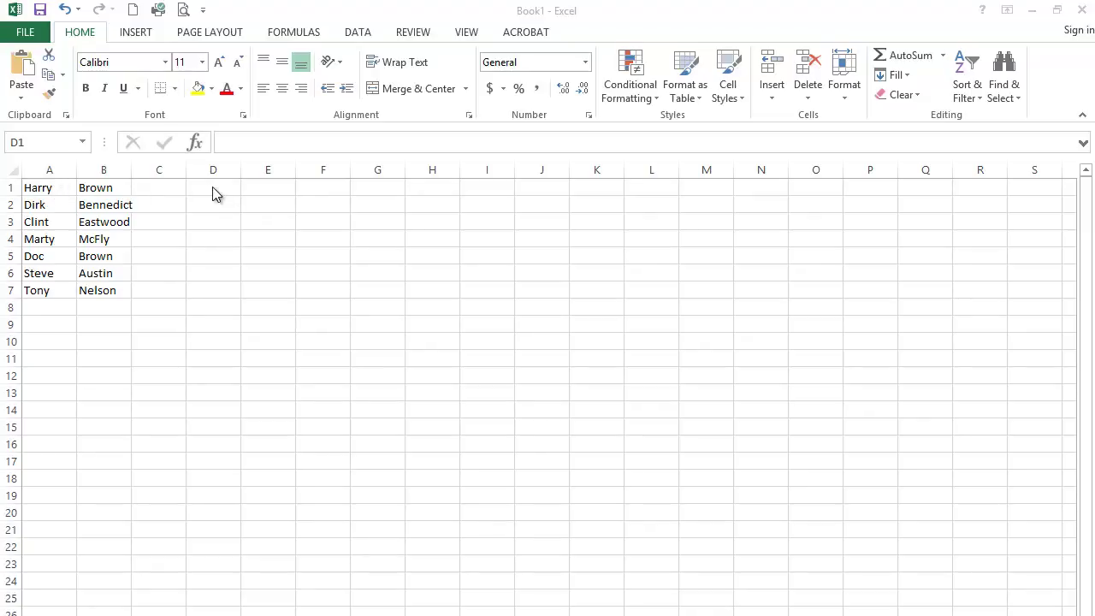
Step: Insert the CONCATENATE function in cell D1
click(214, 193)
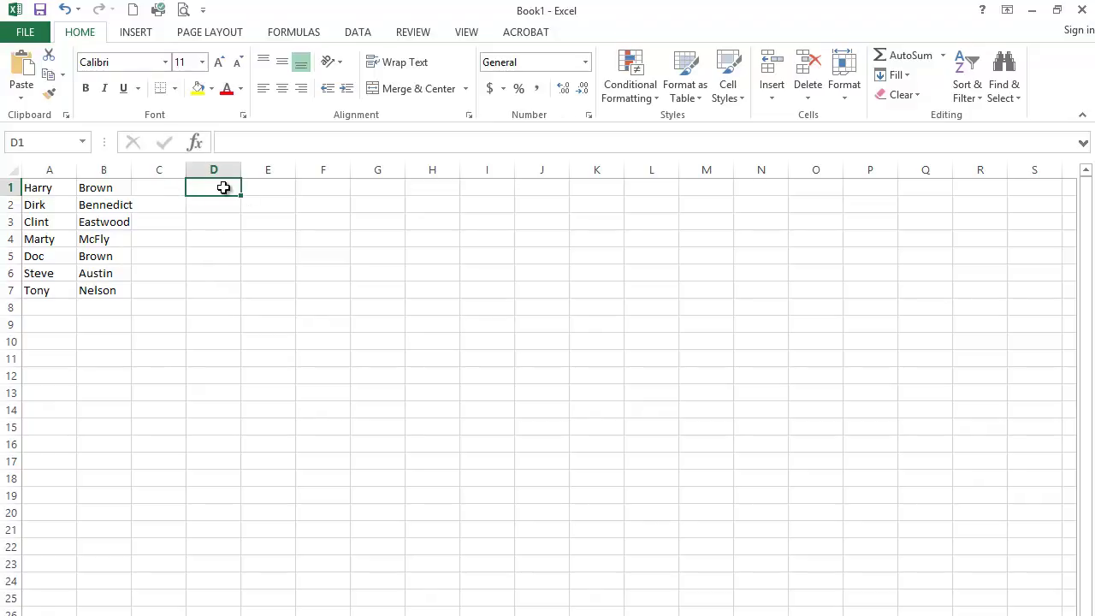
click(195, 142)
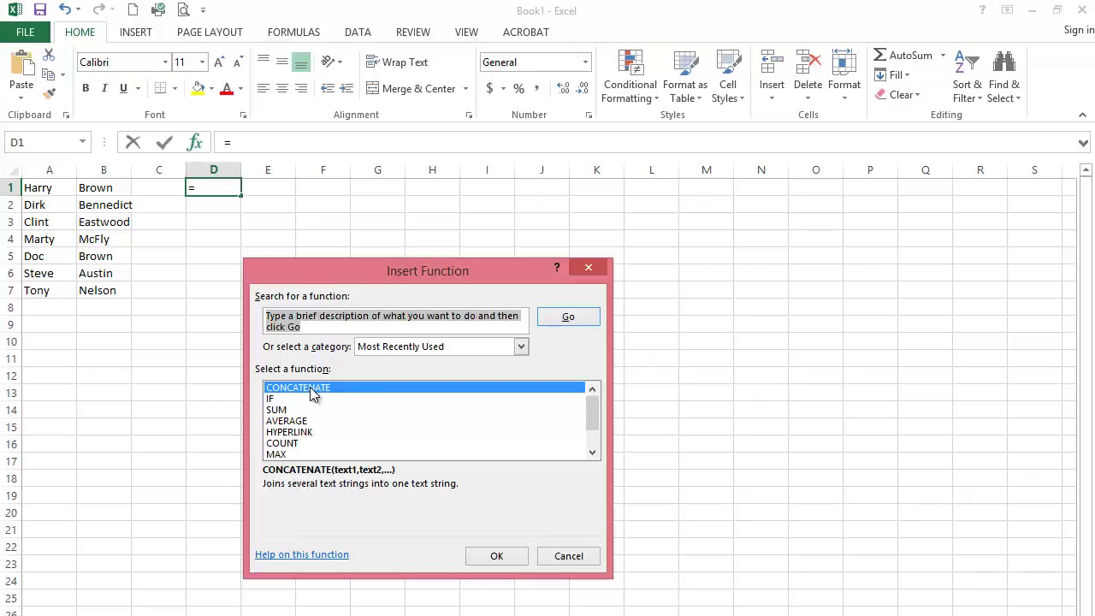
click(521, 347)
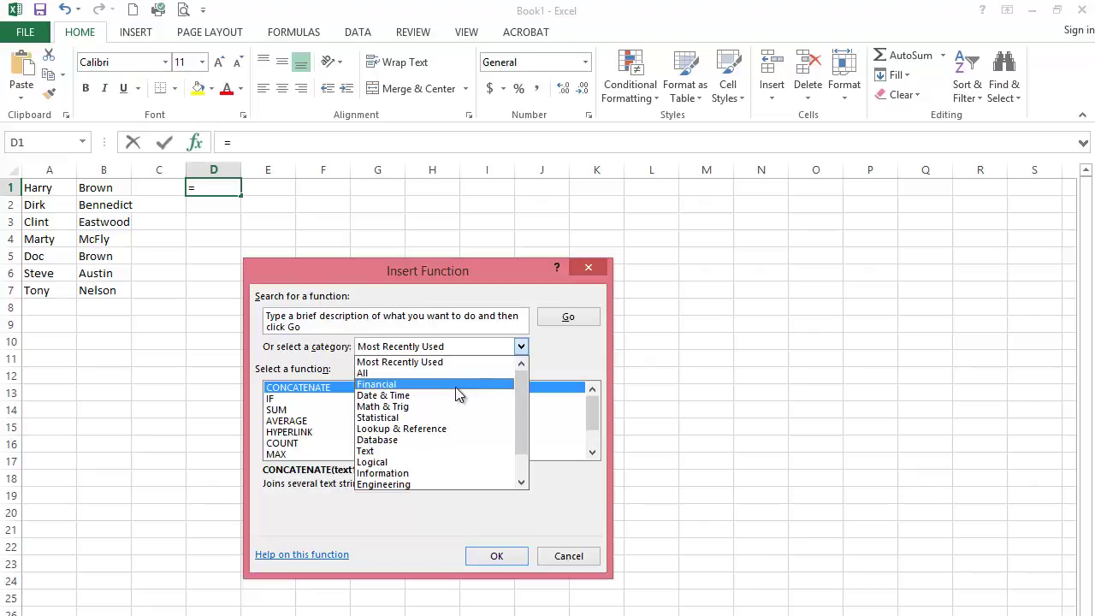
click(559, 348)
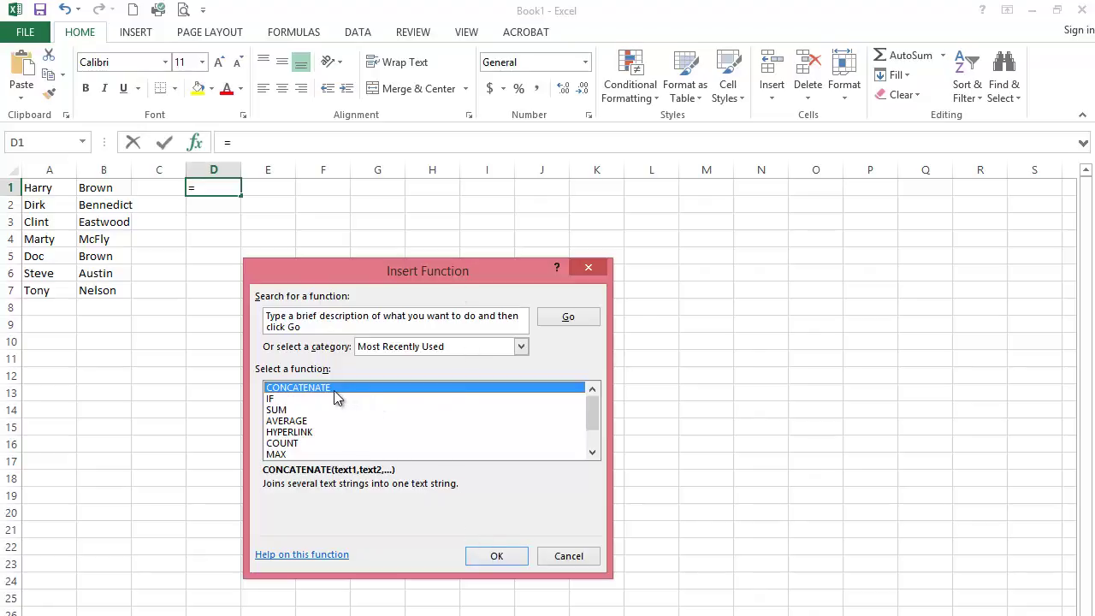
click(498, 557)
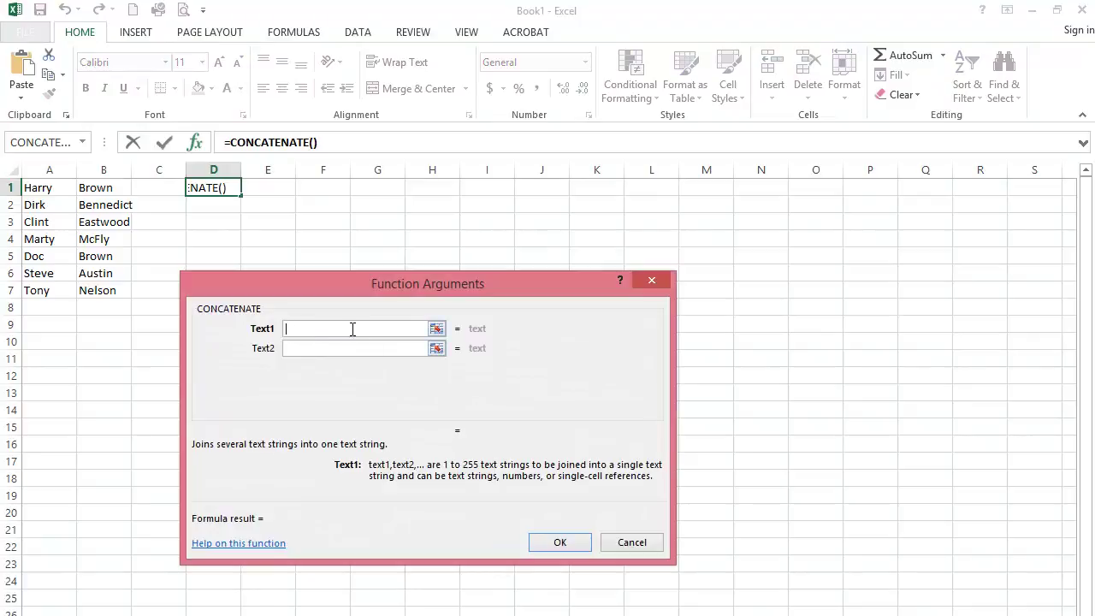
Step: Set the function's arguments to A1, a quoted space " " and B1, and enter the formula in D1
click(40, 190)
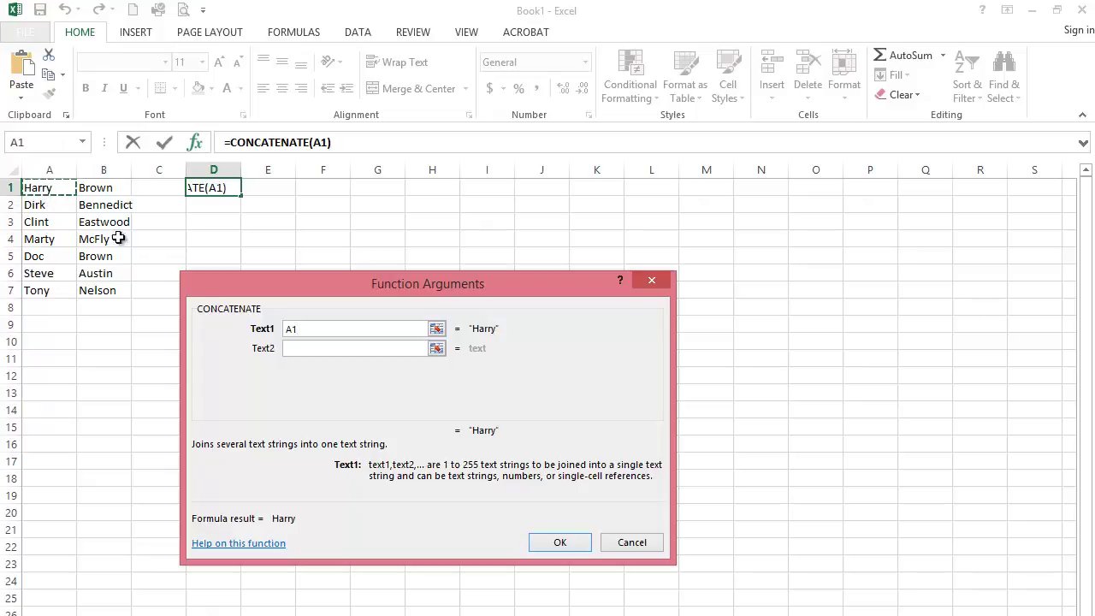
click(292, 349)
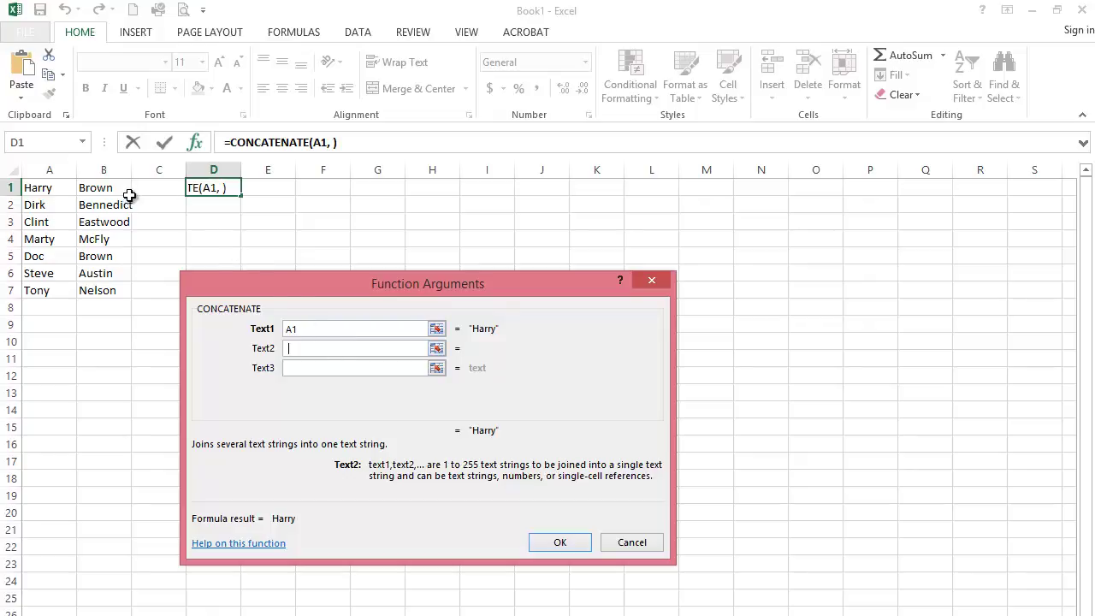
click(104, 187)
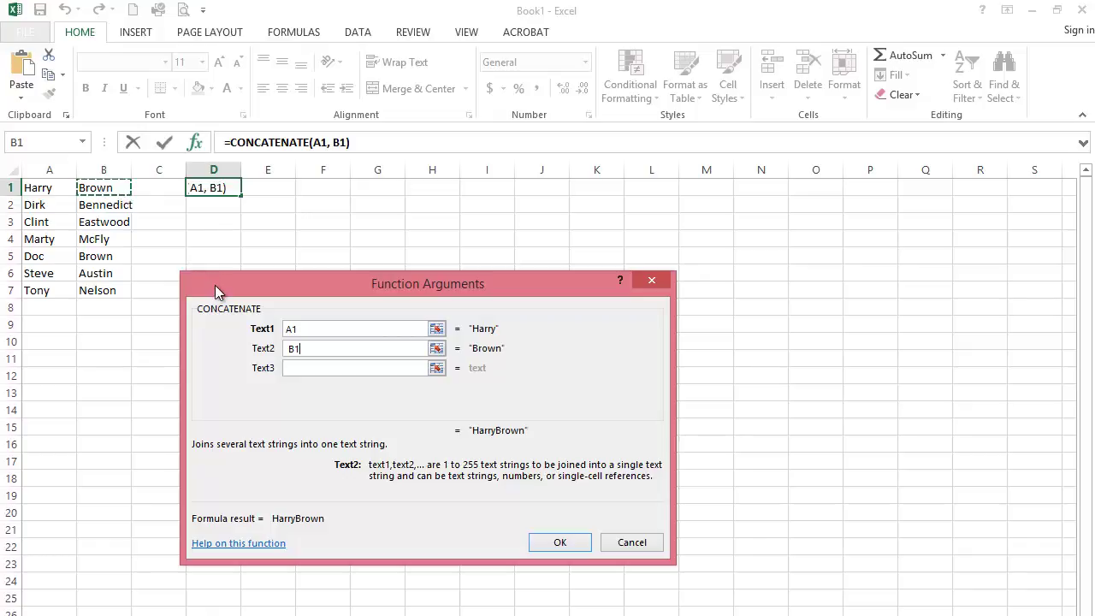
key(BackSpace)
key(BackSpace)
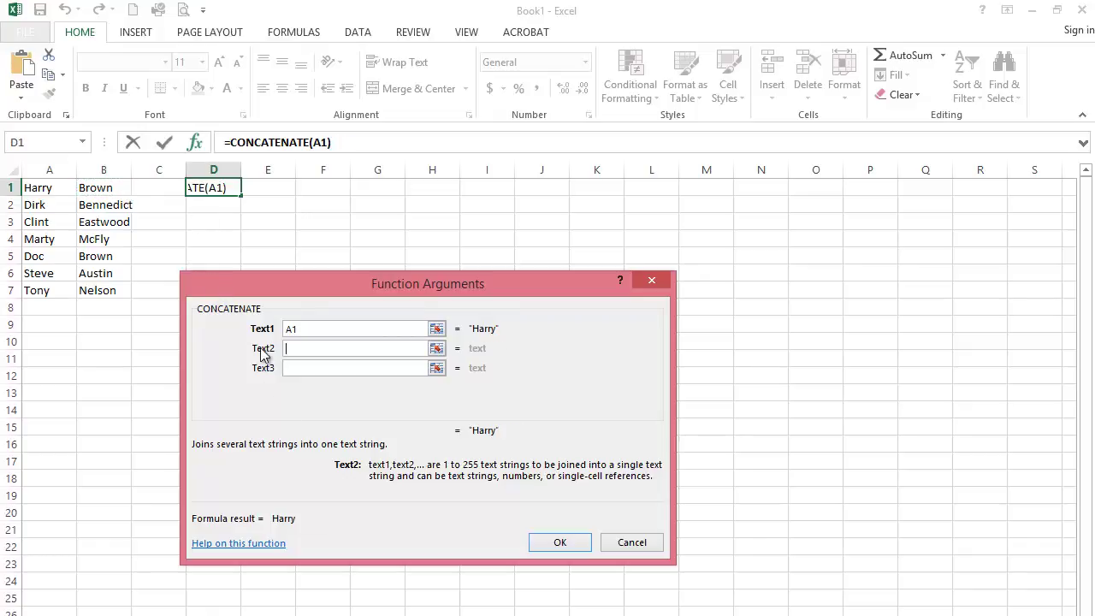
text(" ")
click(295, 368)
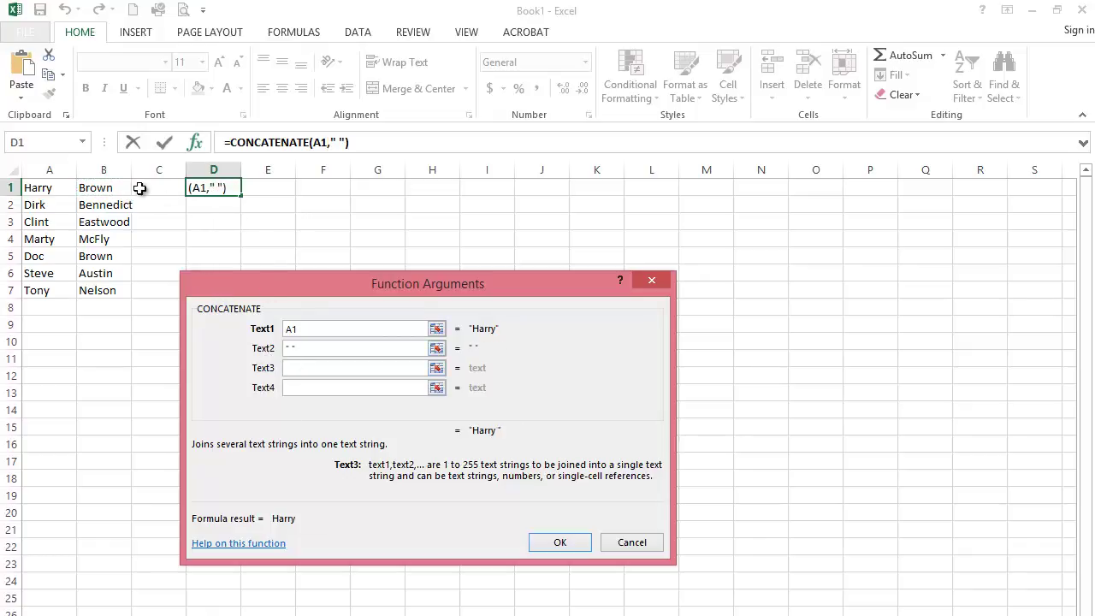
click(111, 187)
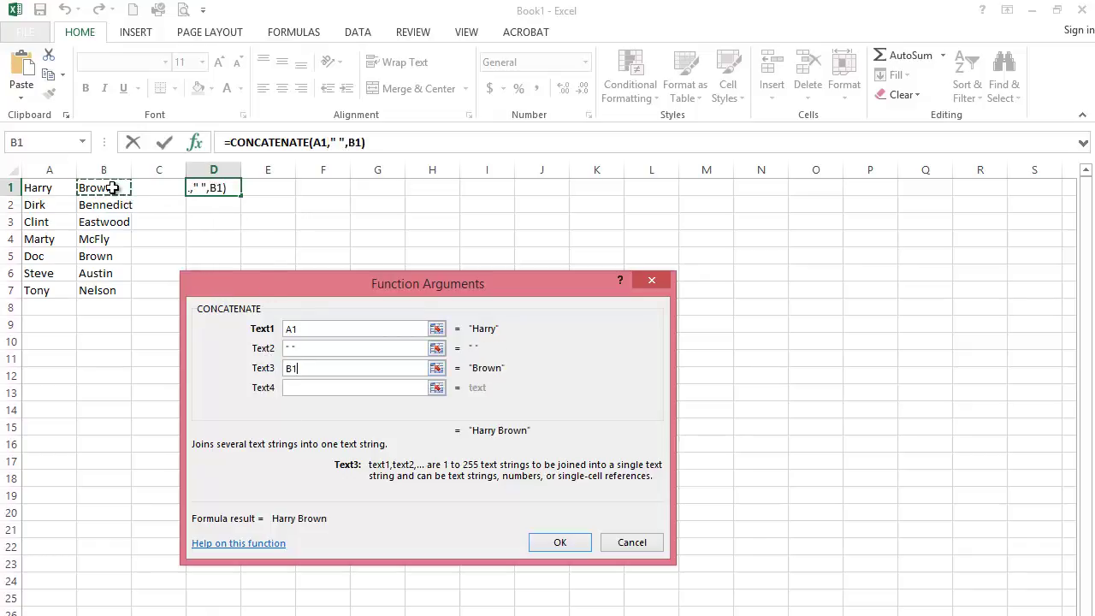
click(571, 546)
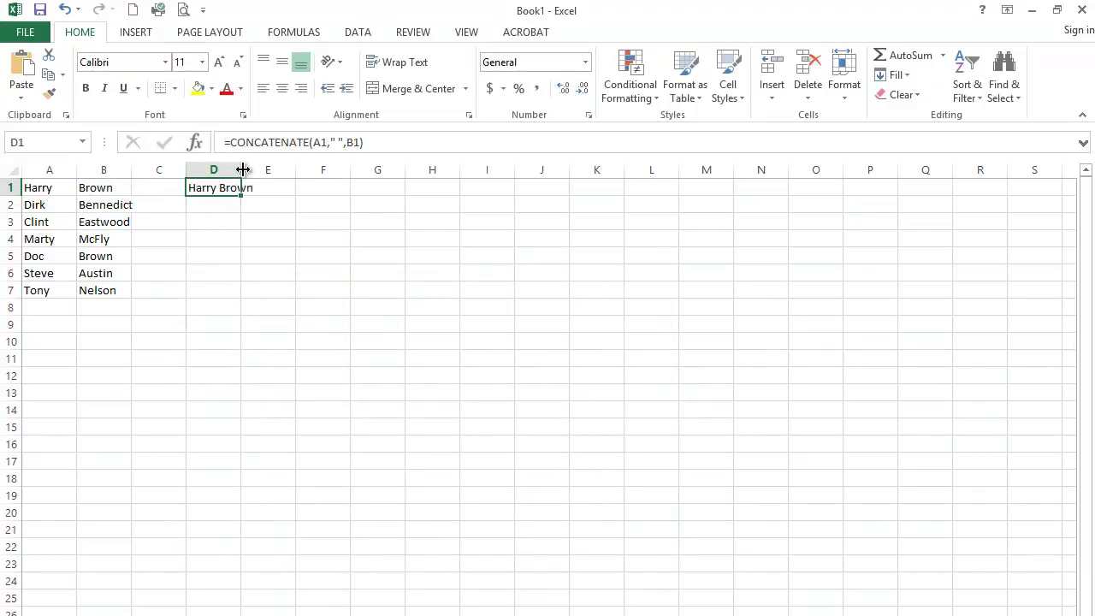
Step: Widen column D to fit the full name and fill the D1 formula down to D7, checking the copied formulas
drag(243, 170, 282, 169)
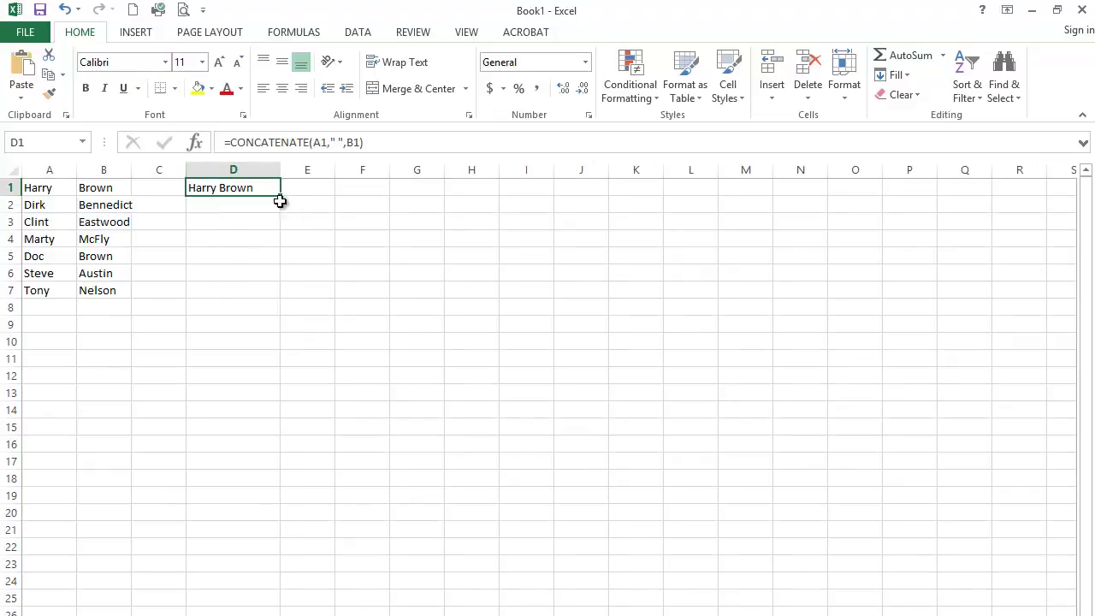
drag(281, 196, 284, 299)
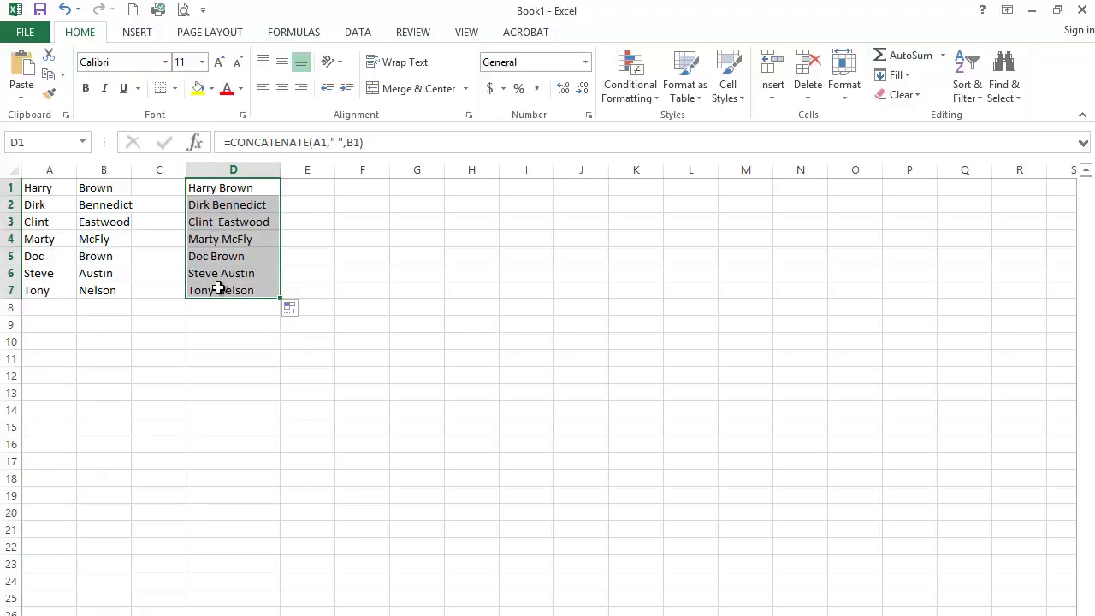
click(220, 206)
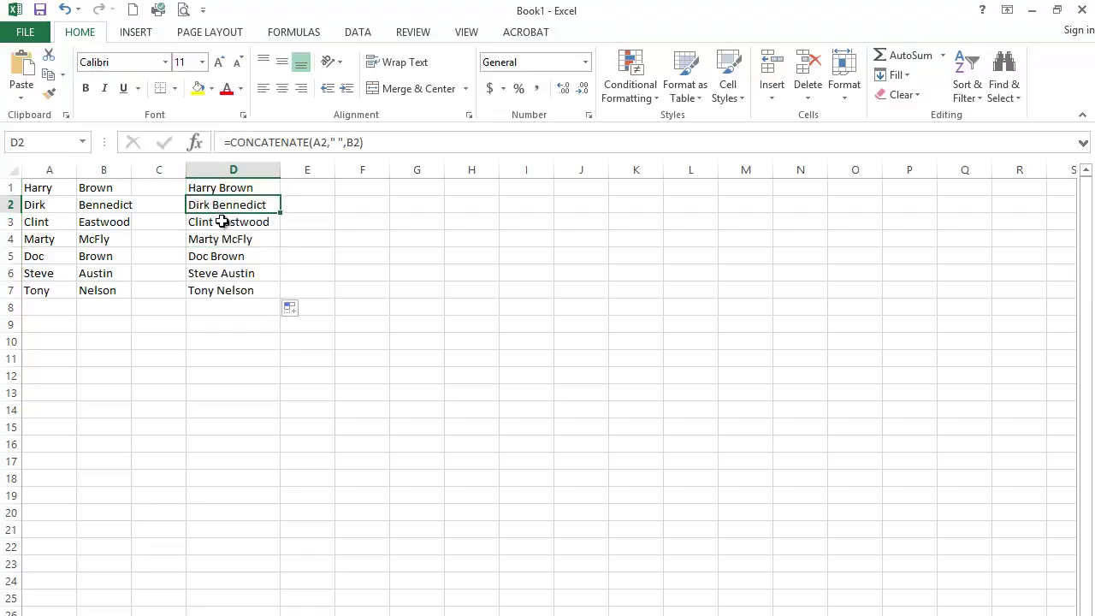
click(221, 222)
click(222, 240)
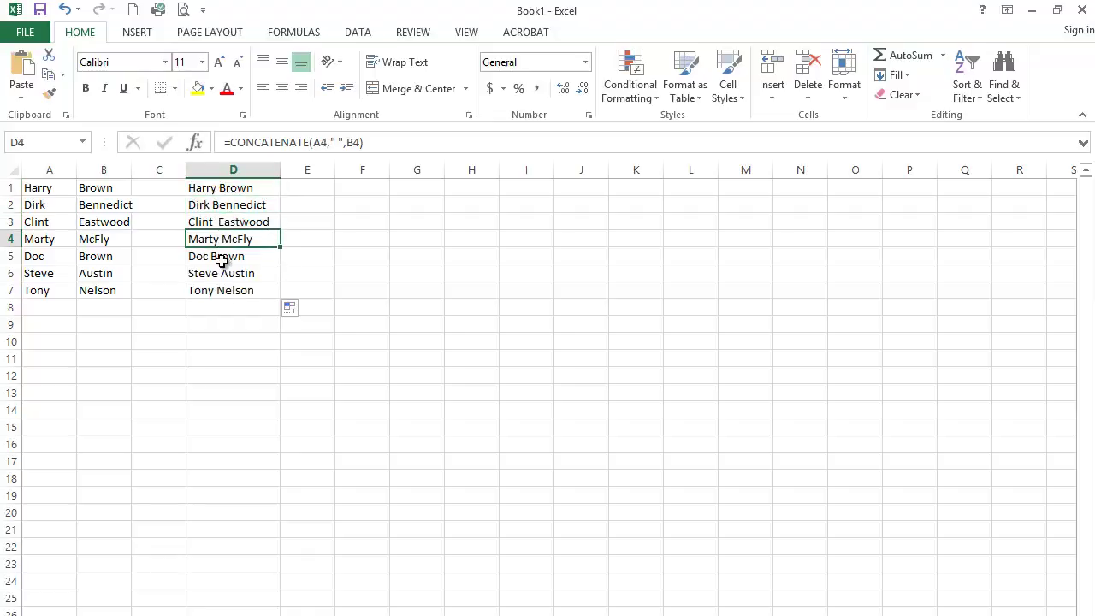
click(222, 258)
click(224, 273)
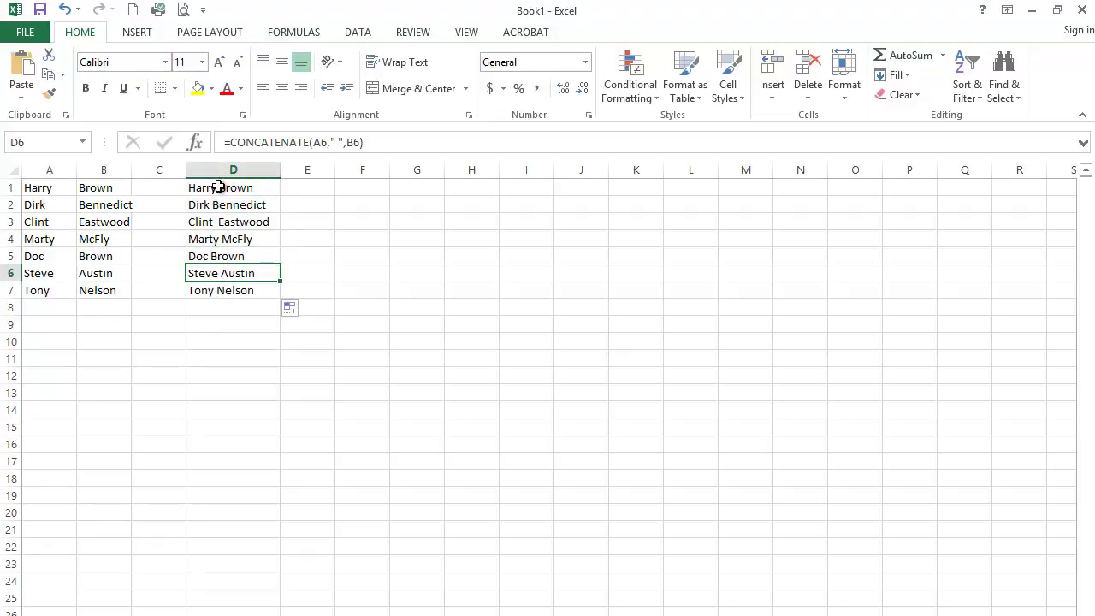
Step: Copy the combined names in D1:D7 and paste them as values only, starting in cell E1
drag(219, 187, 221, 285)
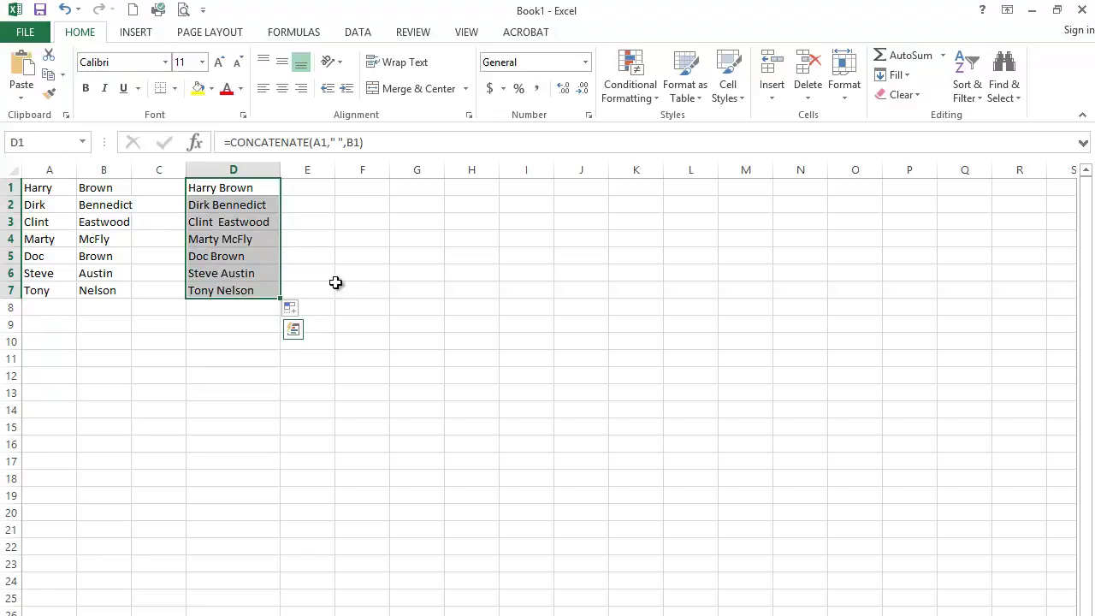
key(ctrl+c)
click(323, 190)
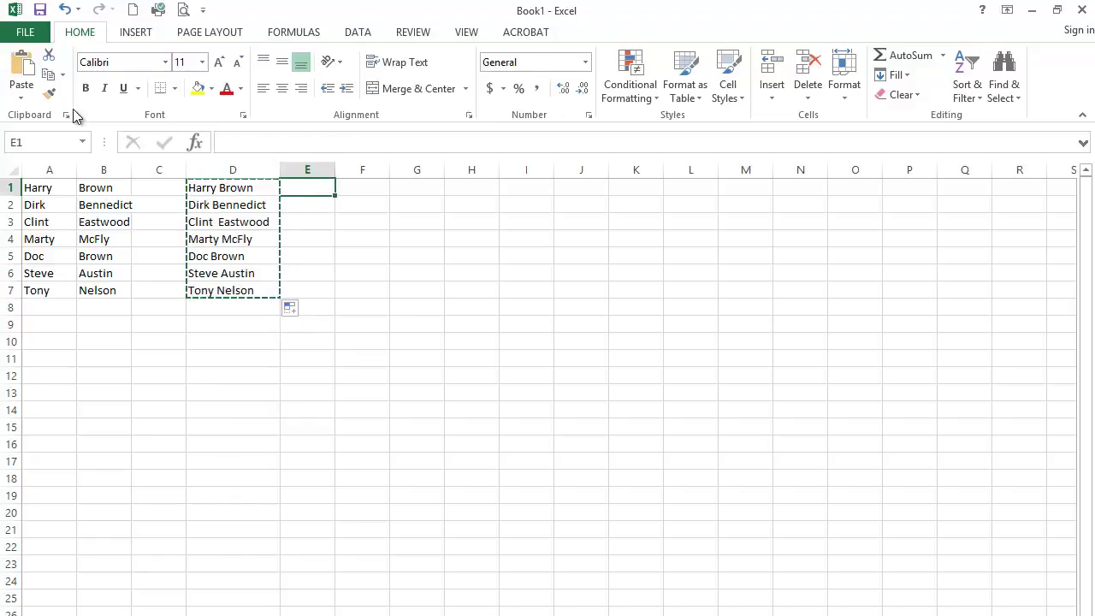
click(23, 99)
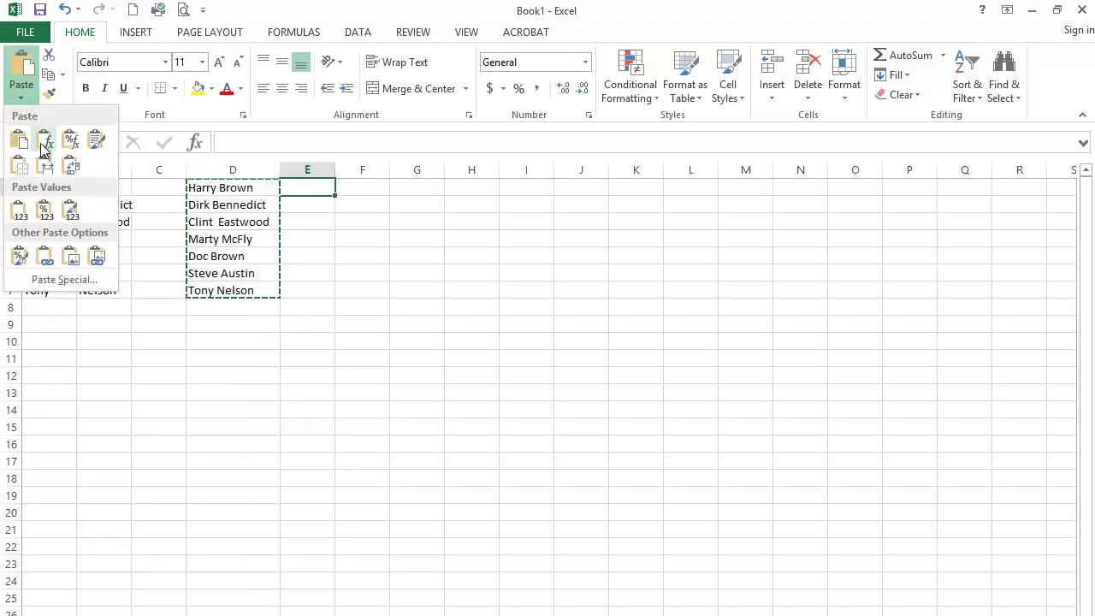
click(56, 287)
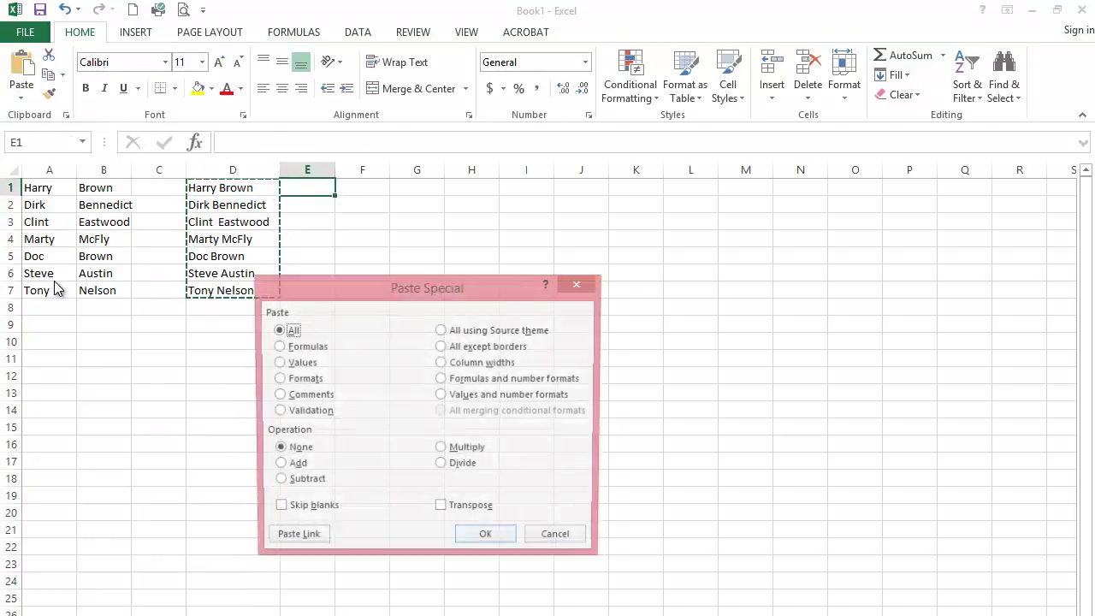
click(278, 364)
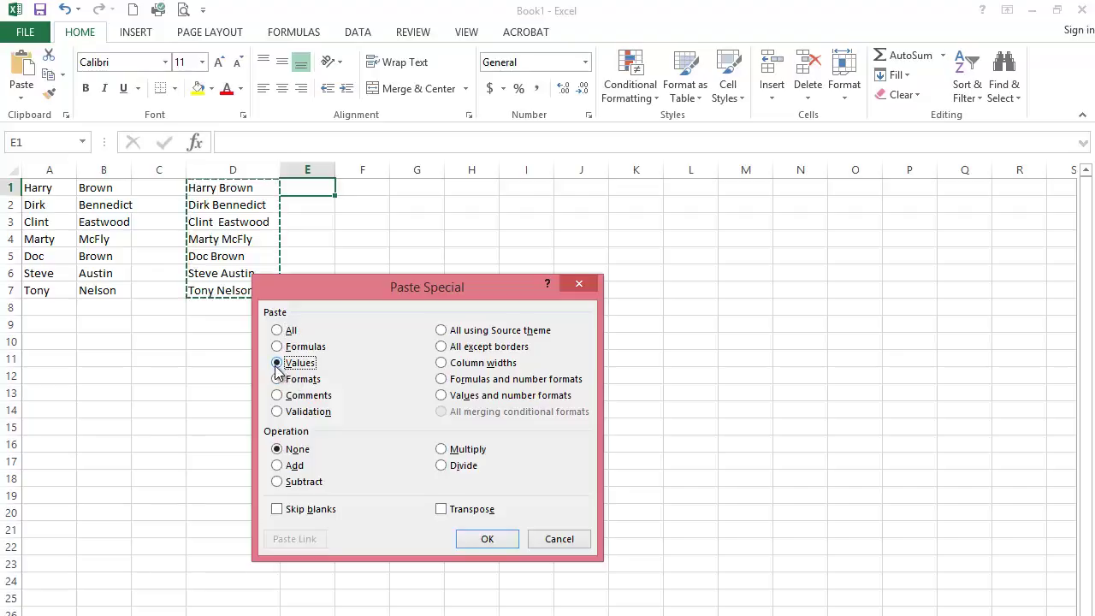
click(487, 539)
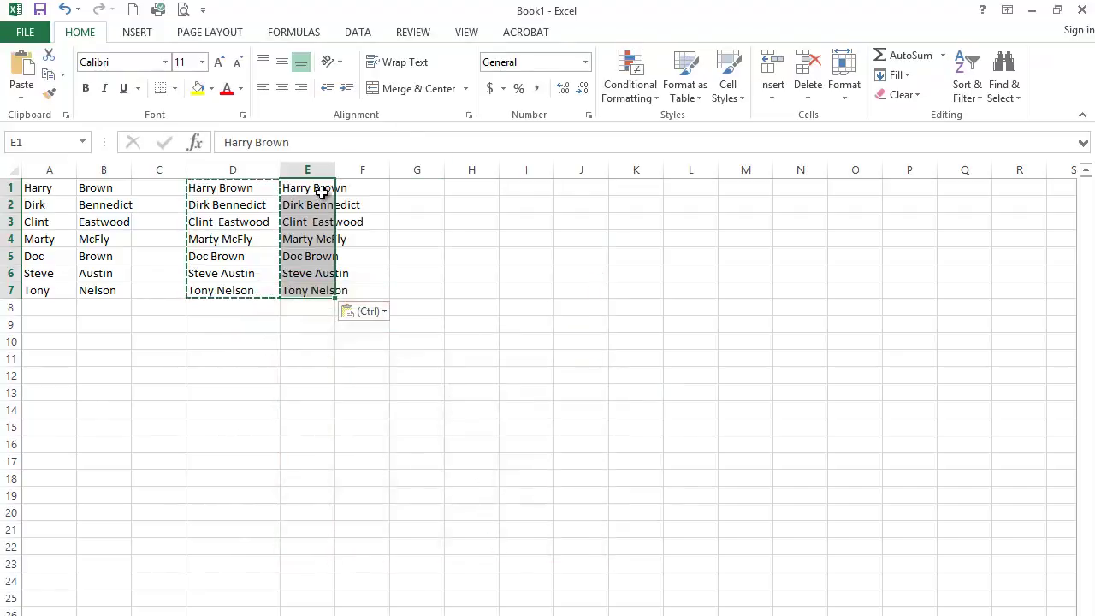
Step: Examine the pasted cells in column E to check whether they contain plain text or formulas
click(407, 206)
click(311, 188)
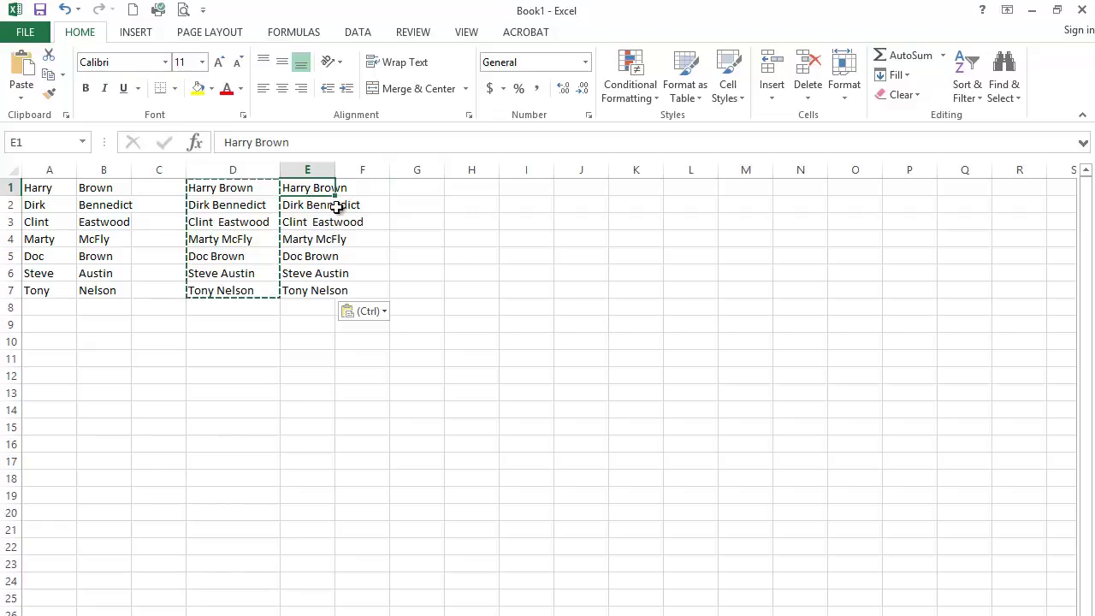
click(338, 206)
click(317, 223)
click(311, 240)
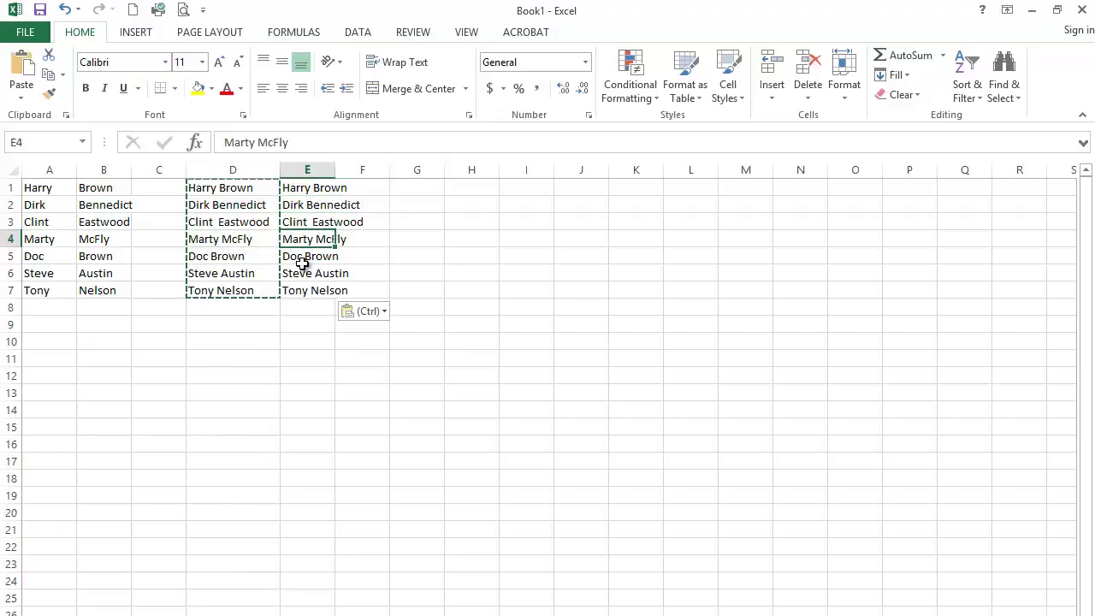
click(304, 258)
click(303, 273)
click(304, 308)
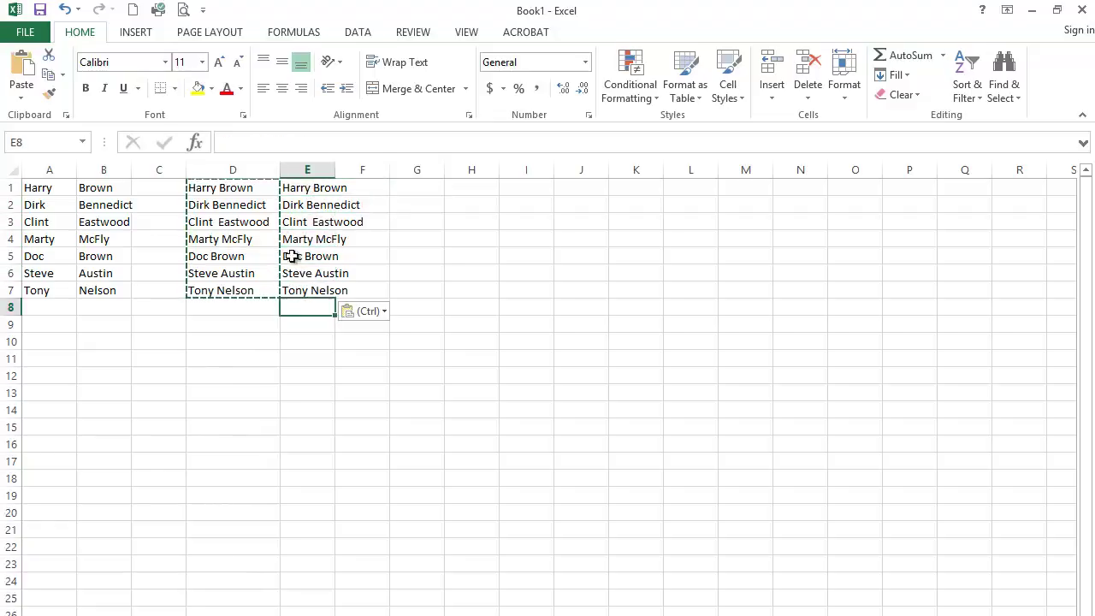
Step: Delete the formula column D and widen the column that holds the pasted full names
click(223, 171)
right_click(224, 171)
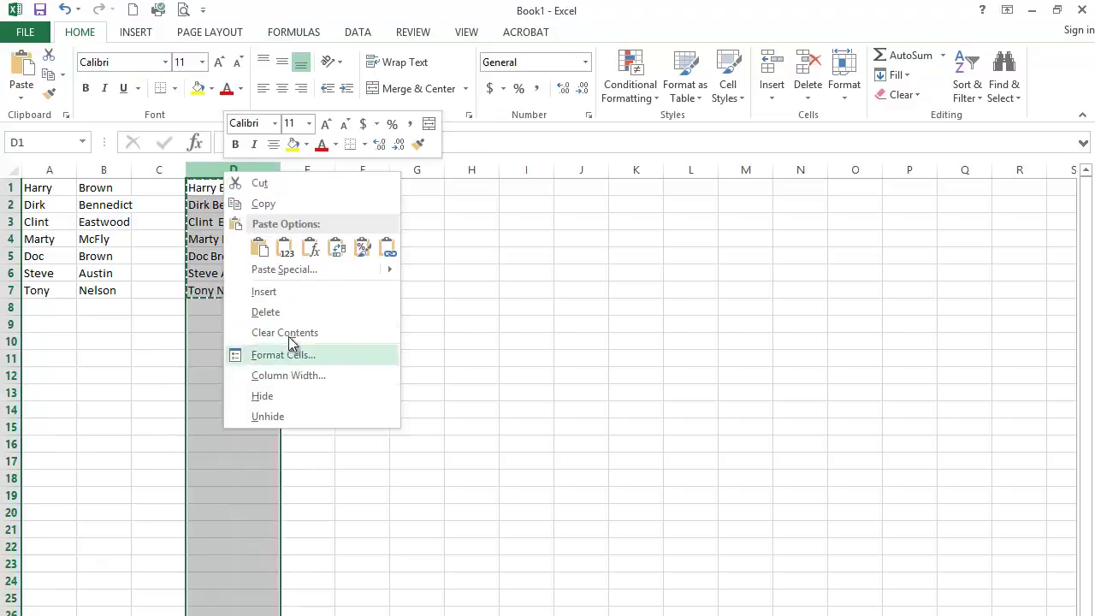
click(288, 313)
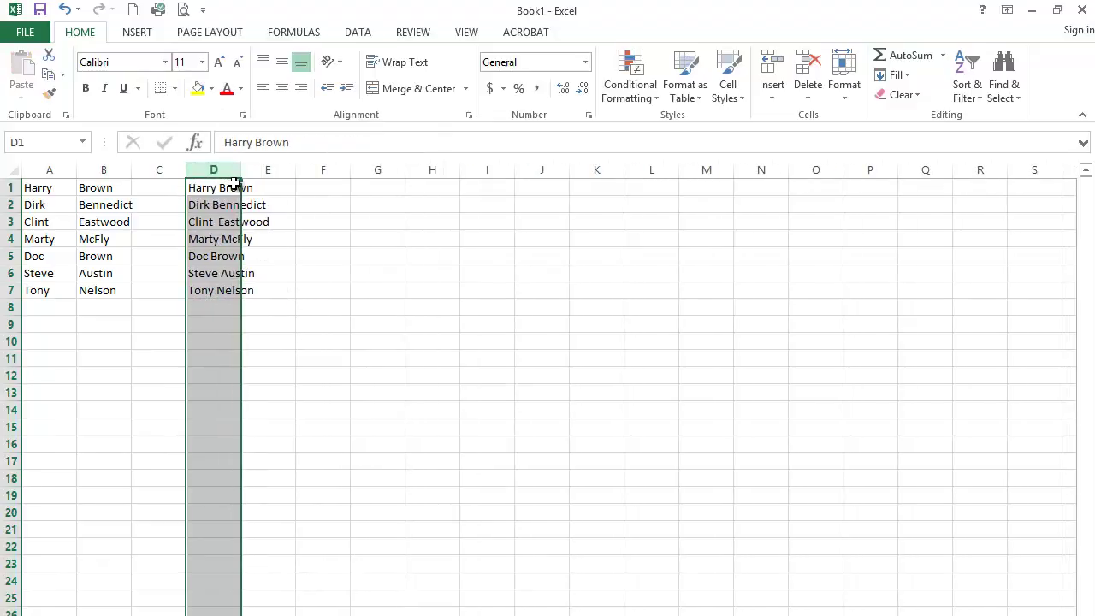
drag(243, 175, 289, 170)
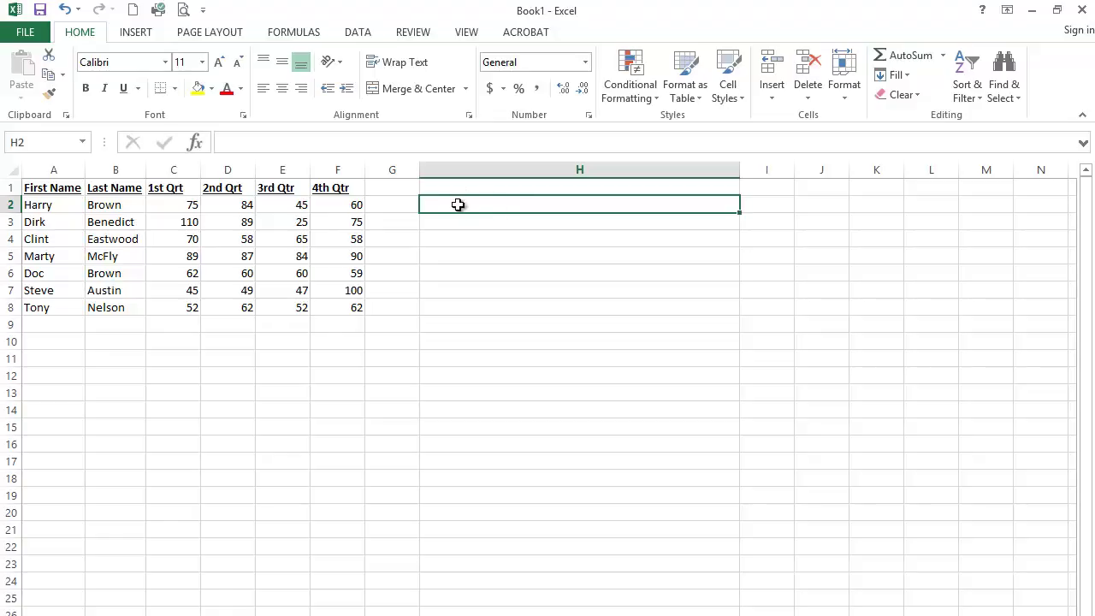
Step: Start a CONCATENATE function in cell H2 that joins A2, a space and B2
click(195, 144)
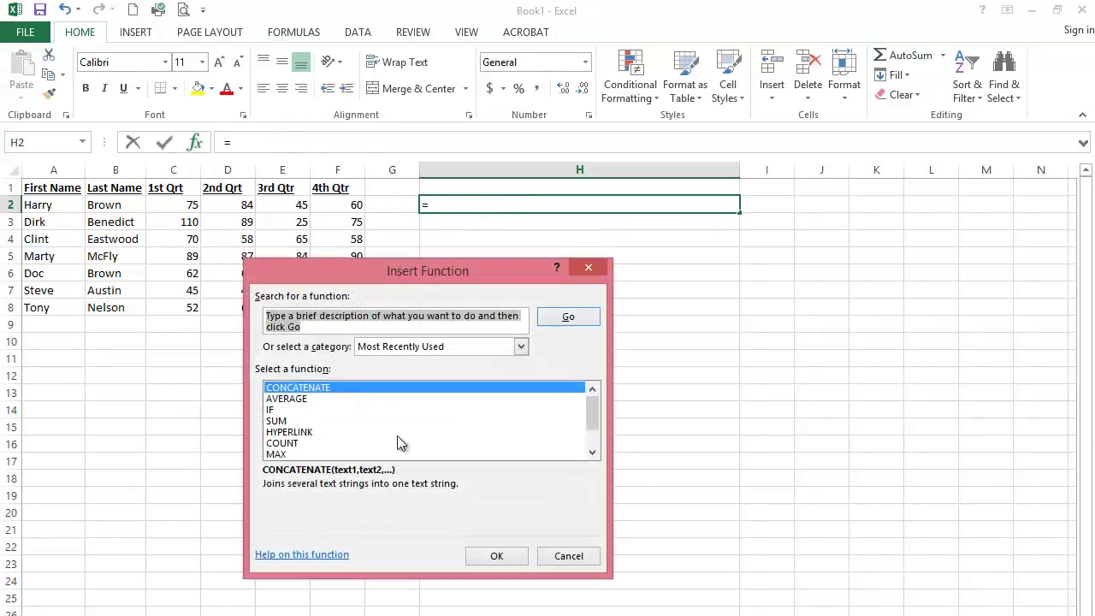
click(496, 555)
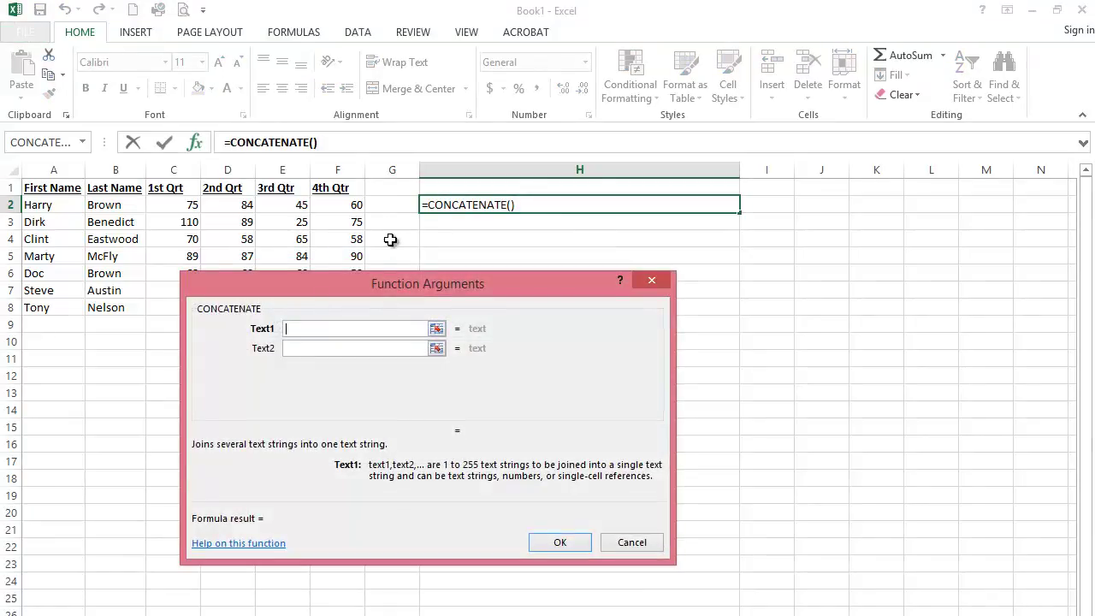
click(54, 210)
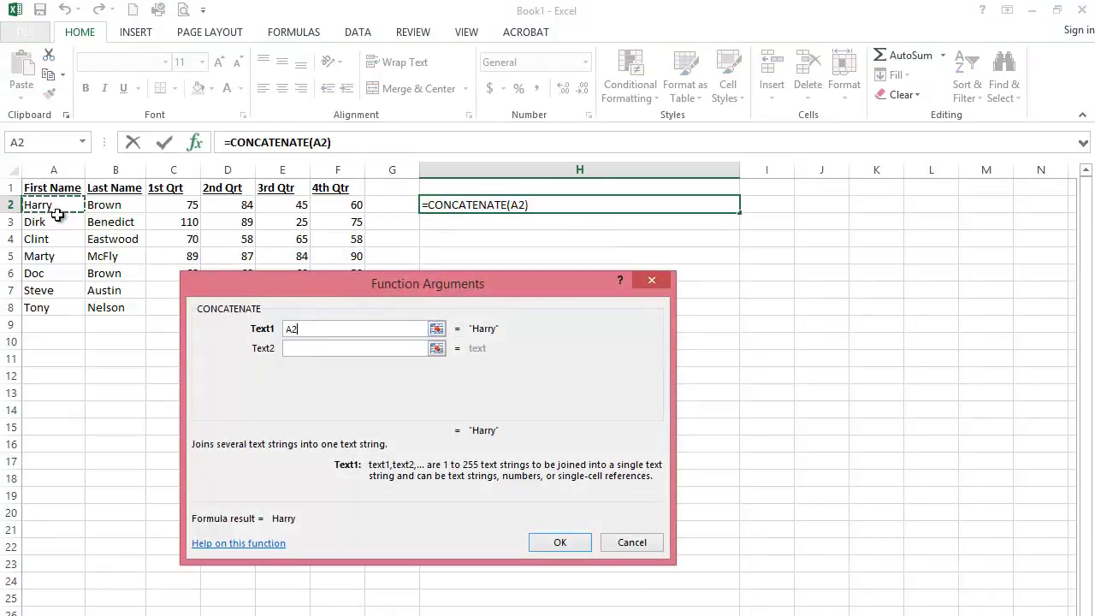
click(289, 348)
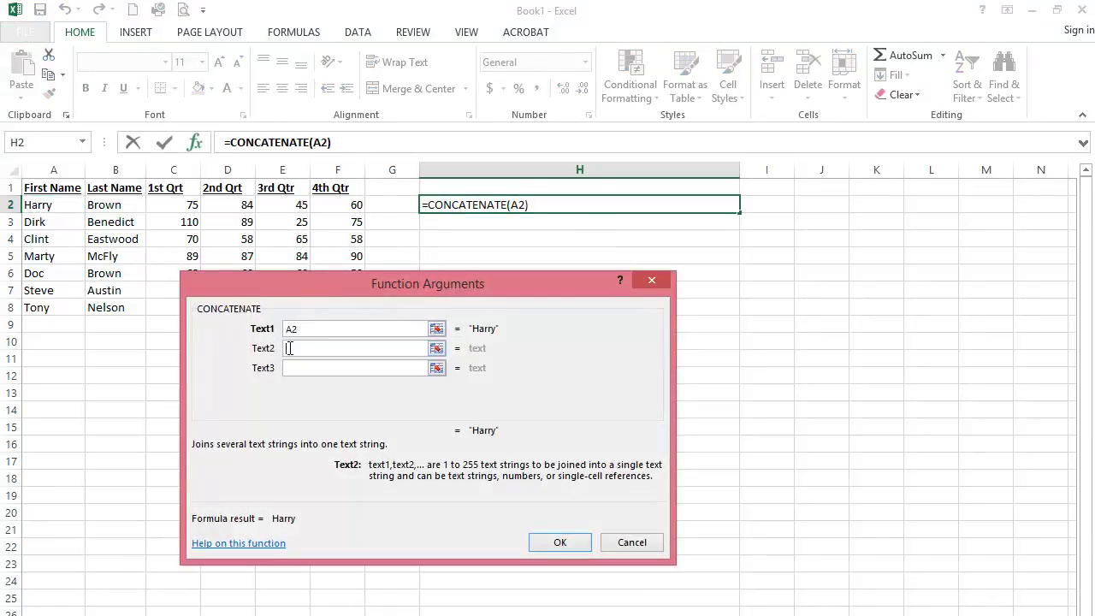
text(" ")
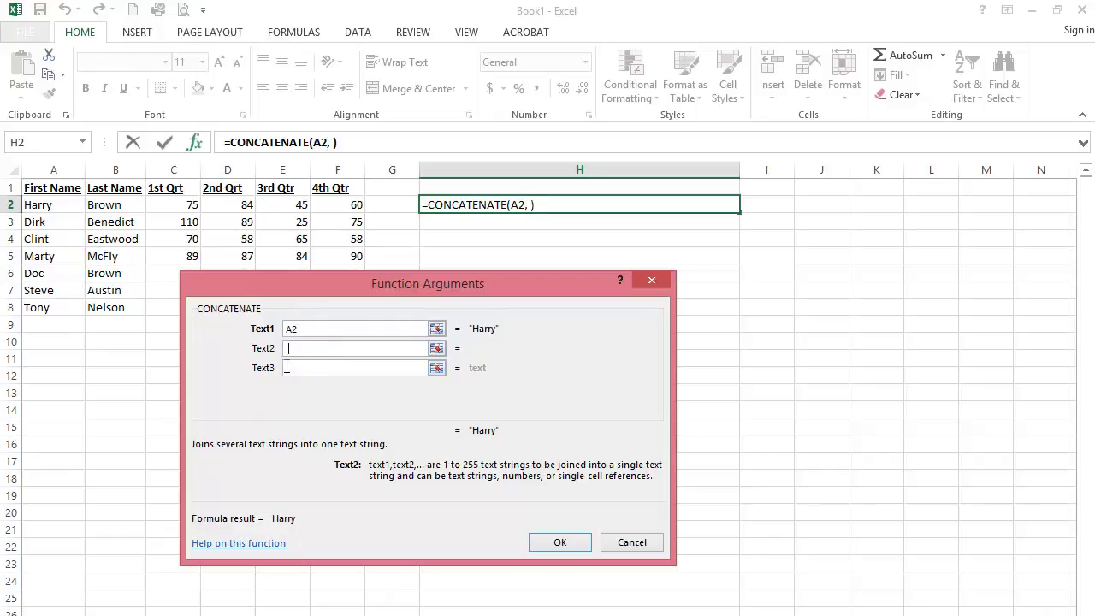
key(Tab)
click(118, 207)
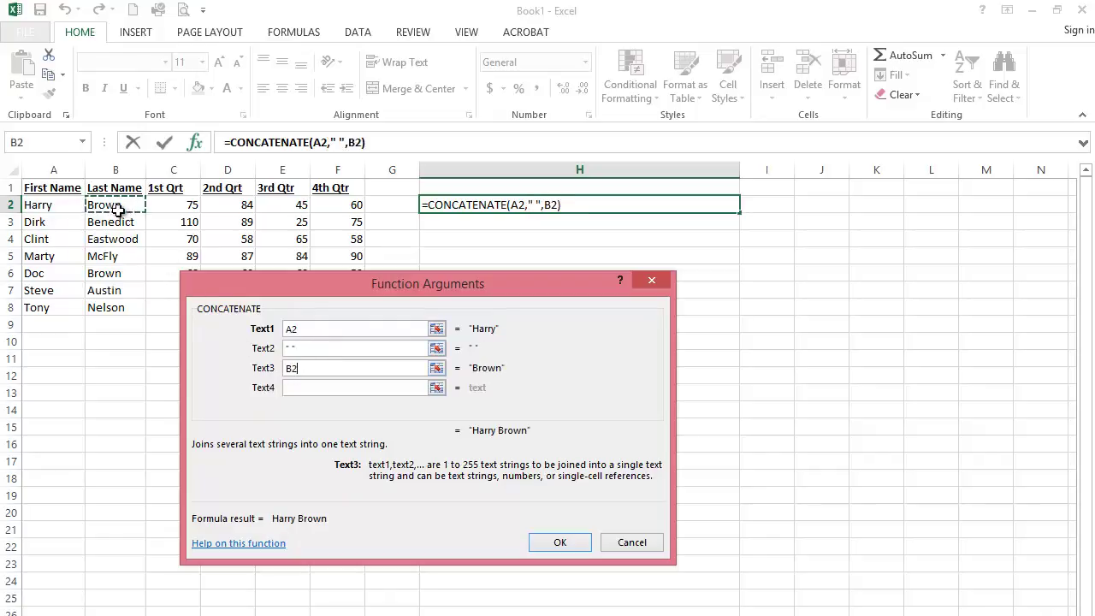
Step: Add the text " had an average time of " with leading and trailing spaces as the fourth CONCATENATE argument
click(295, 387)
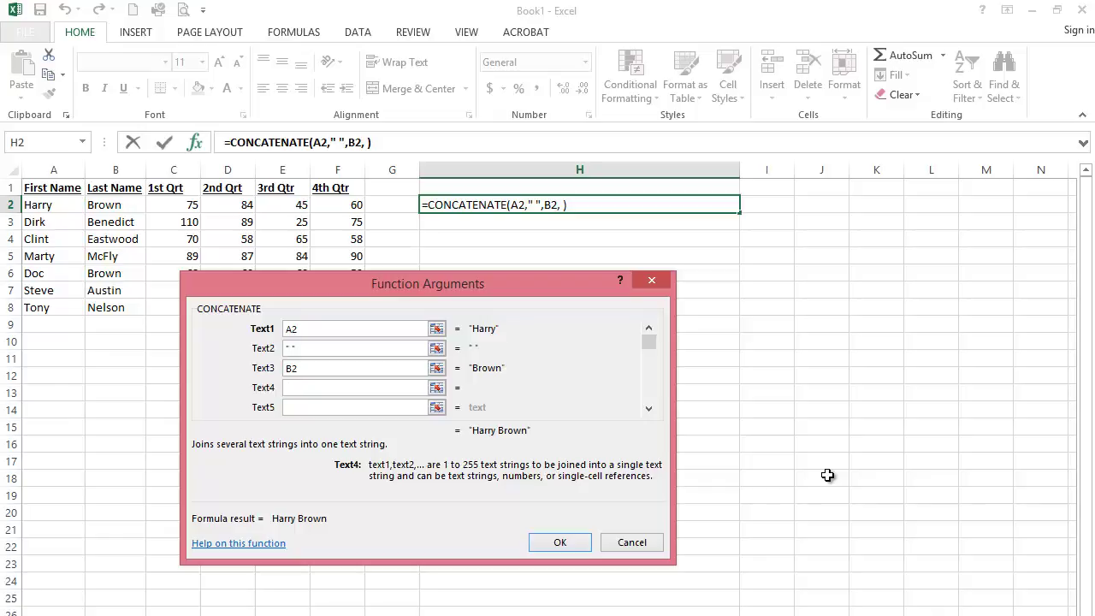
text(had an a)
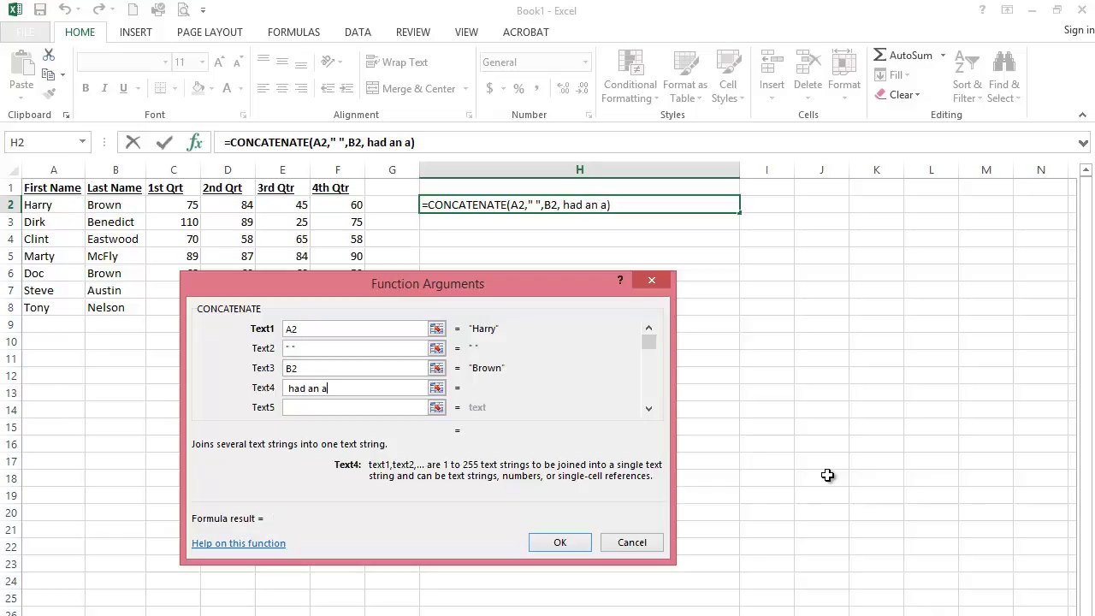
text(verage )
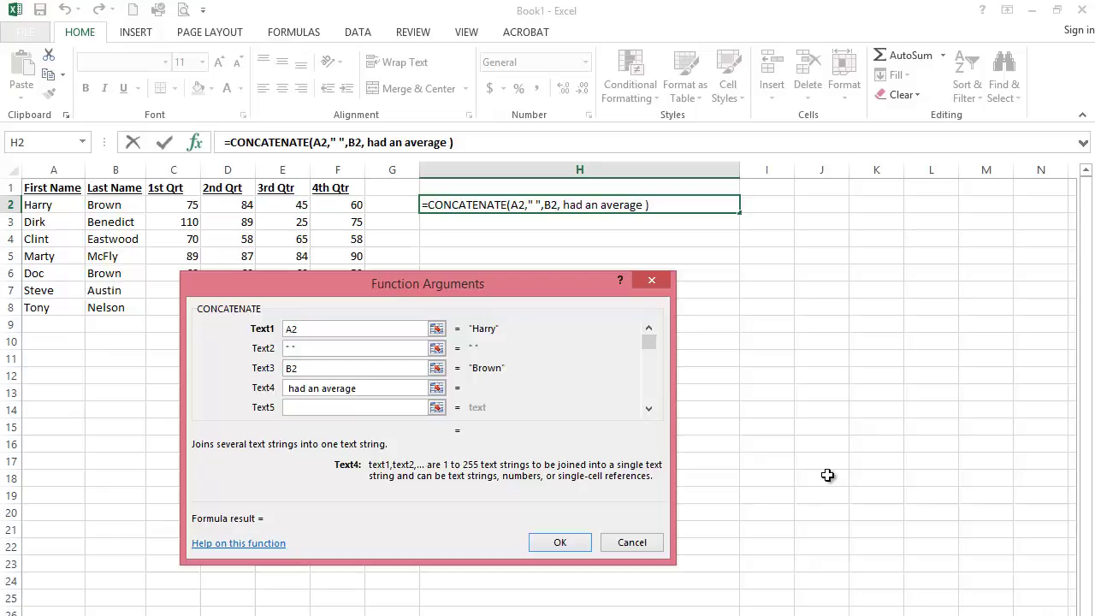
text(tie)
key(BackSpace)
text(me of)
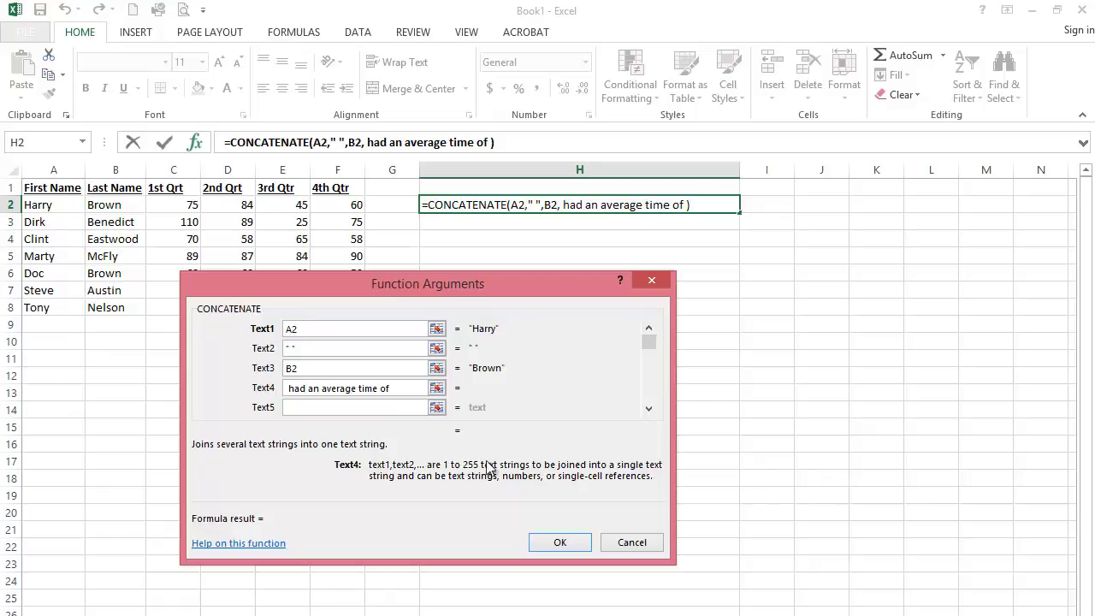
Step: Nest AVERAGE(C2:F2) as the fifth CONCATENATE argument to average the four quarters
click(287, 407)
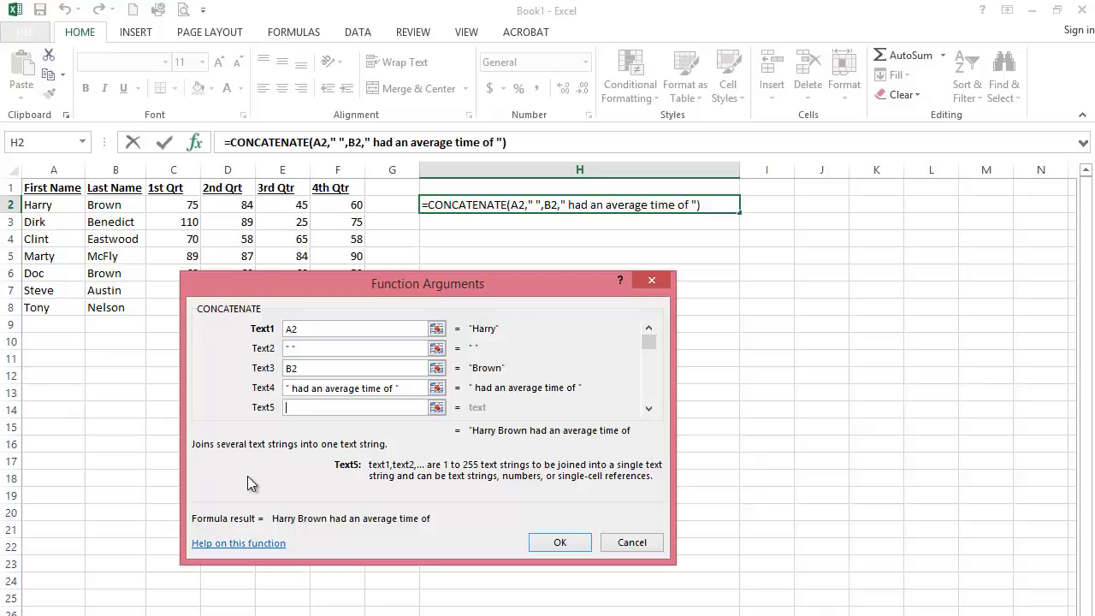
text(AVER)
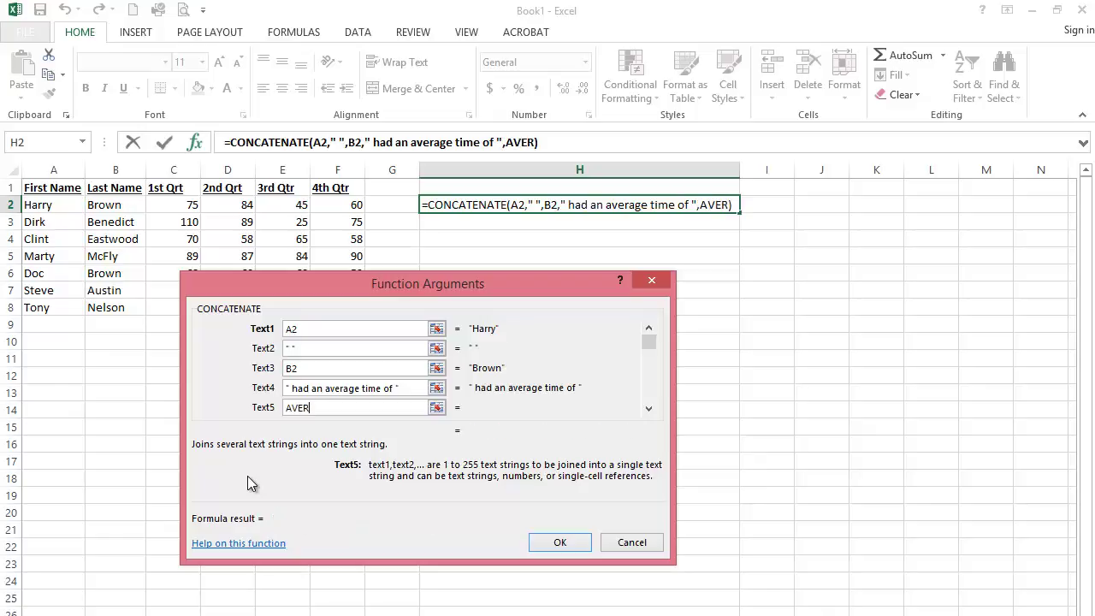
text(AGE)
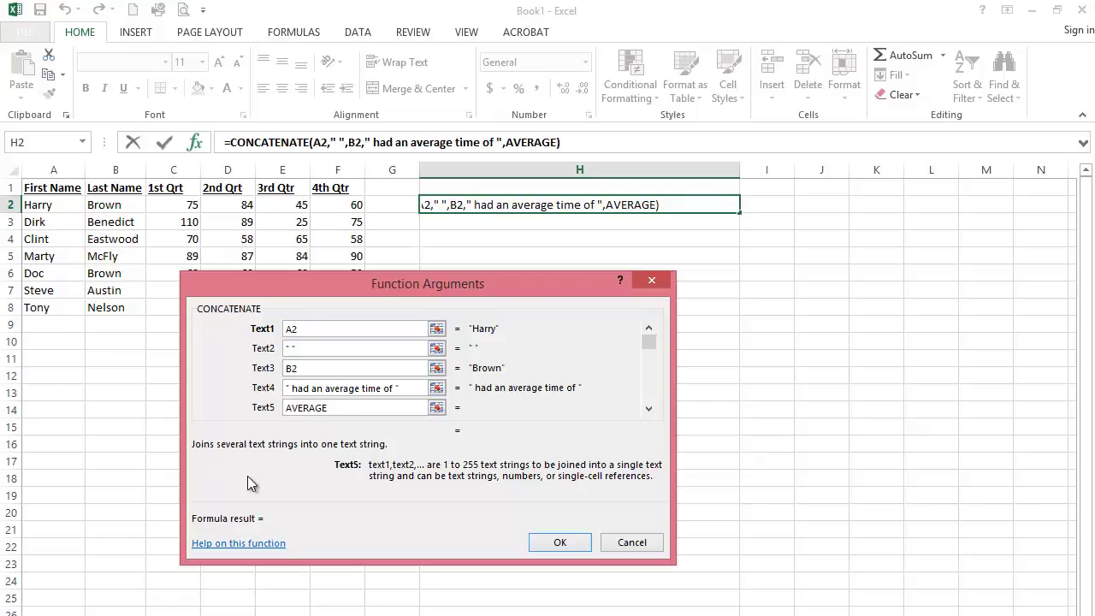
text((C2)
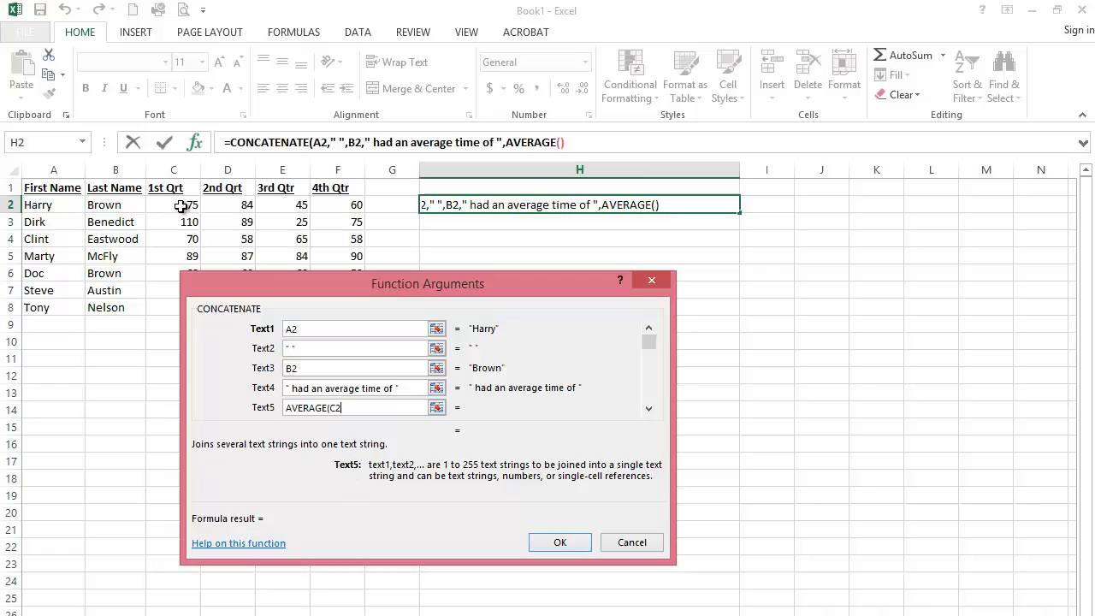
drag(177, 208, 346, 205)
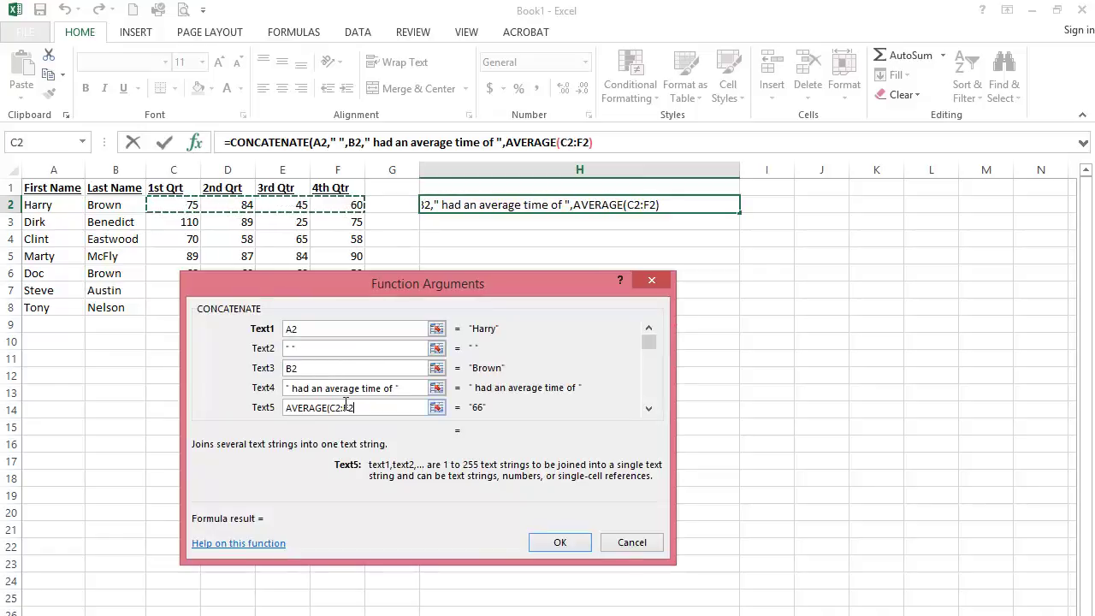
text())
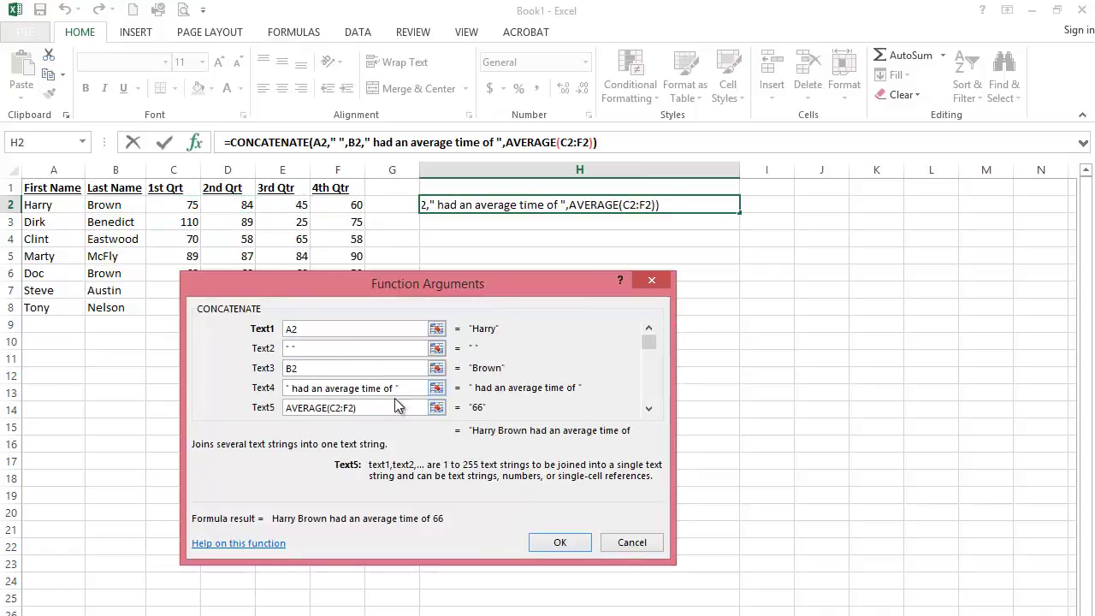
Step: Add " hours" with a leading space as the sixth argument, complete the formula and fill it down to H8
click(647, 410)
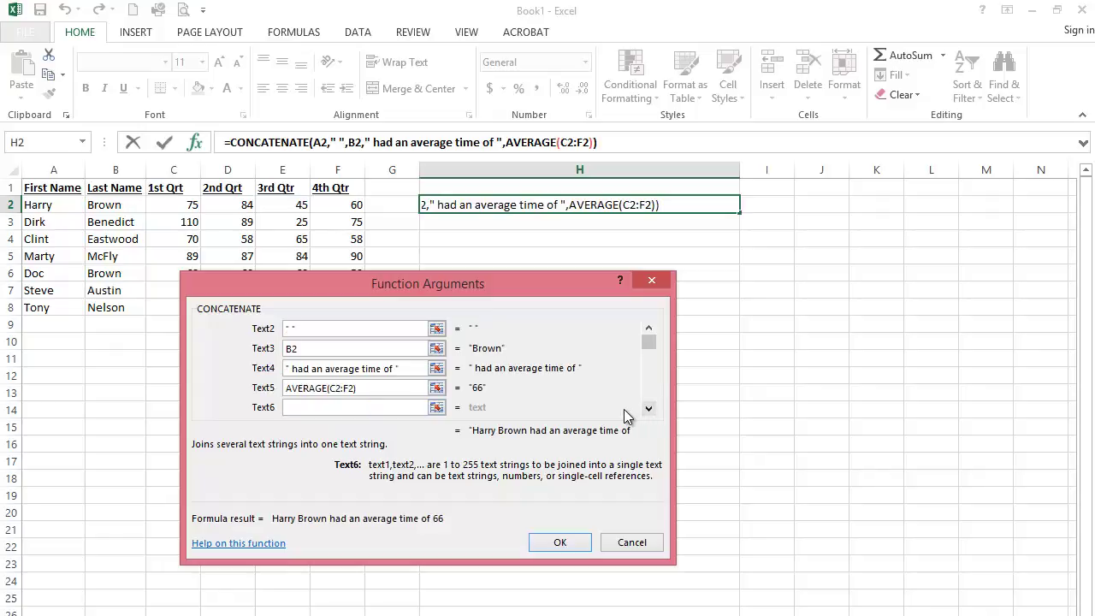
text(hours)
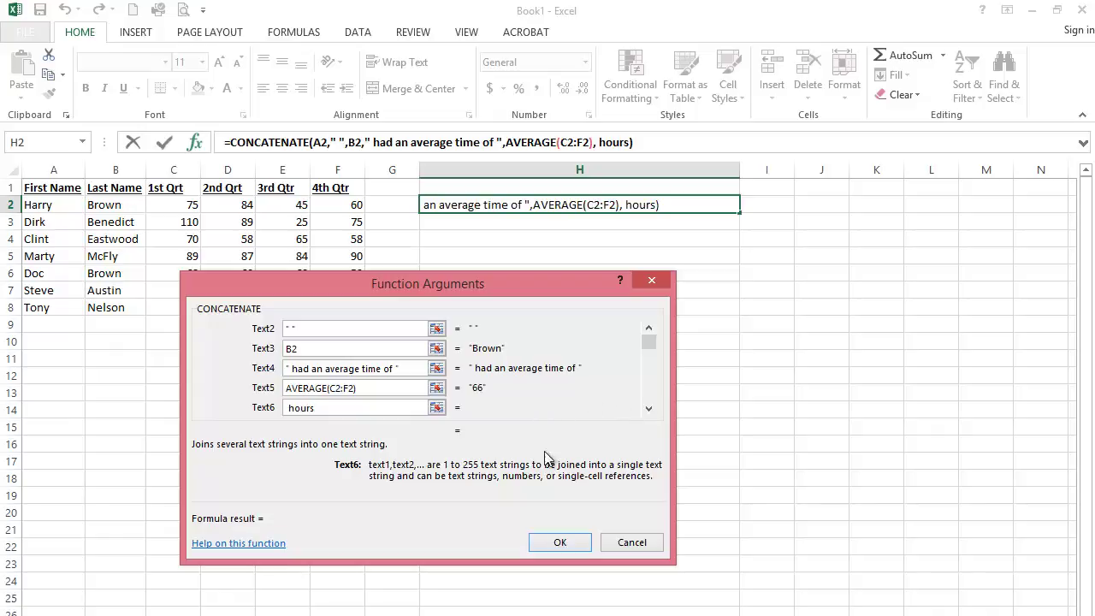
click(561, 543)
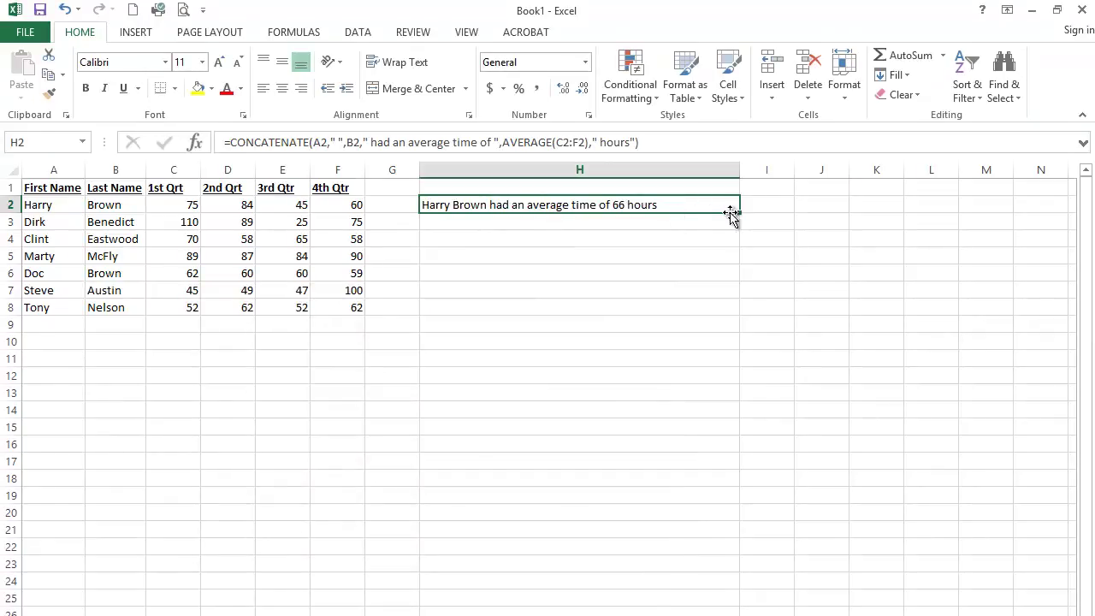
drag(742, 213, 736, 315)
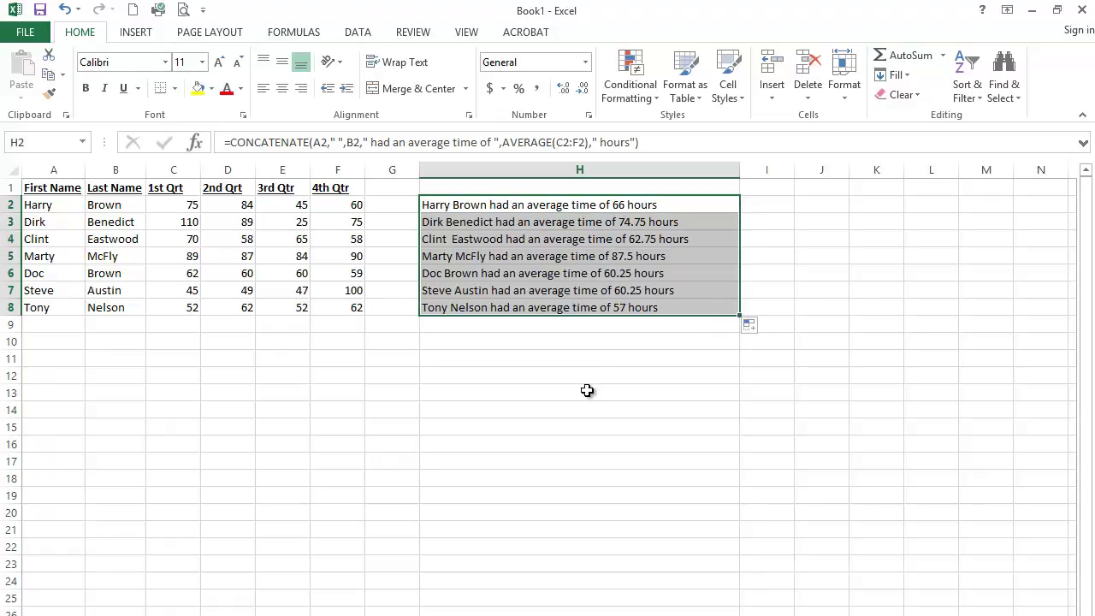